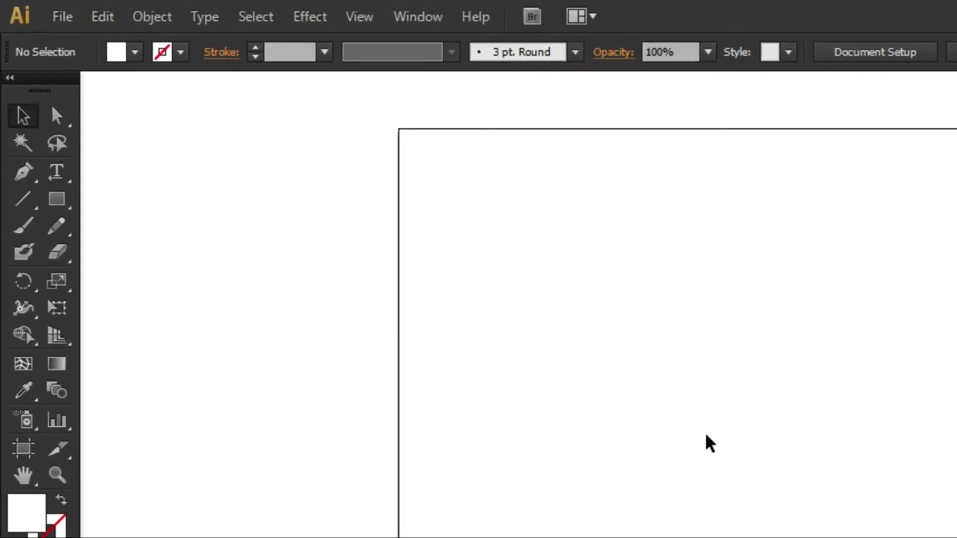
# - Draw a large circle with the Ellipse Tool and nudge it up toward the artboard centre
pyautogui.click(58, 217)
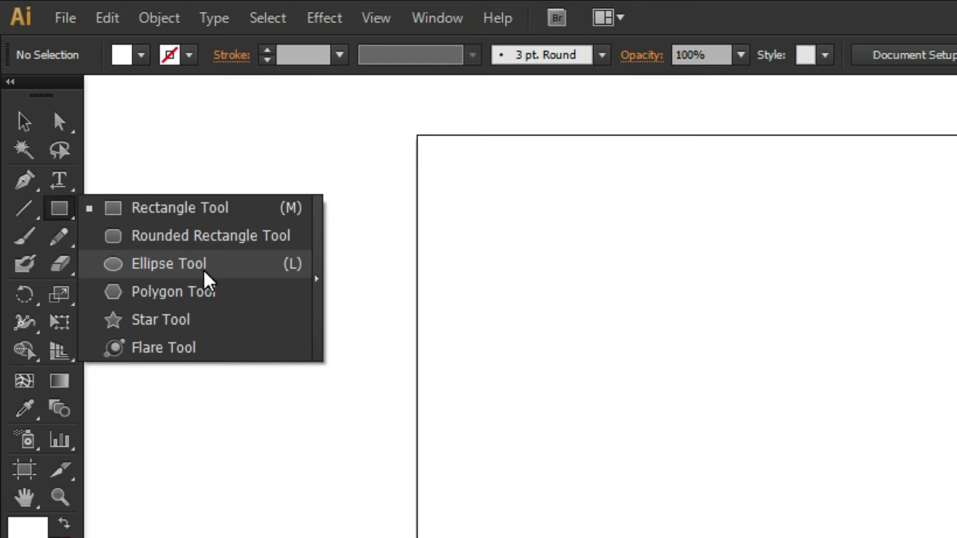
pyautogui.click(205, 272)
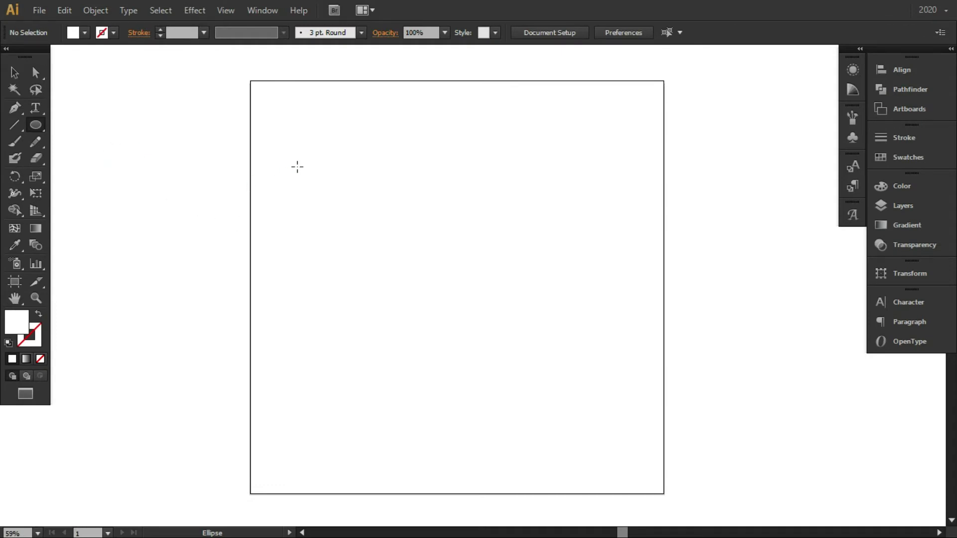
pyautogui.moveTo(298, 167); pyautogui.dragTo(609, 405)
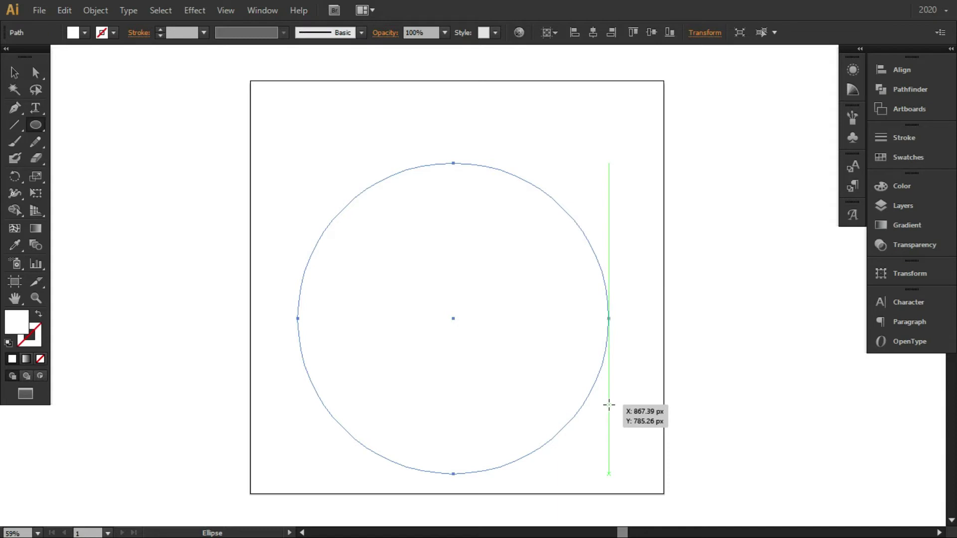
pyautogui.press('v')
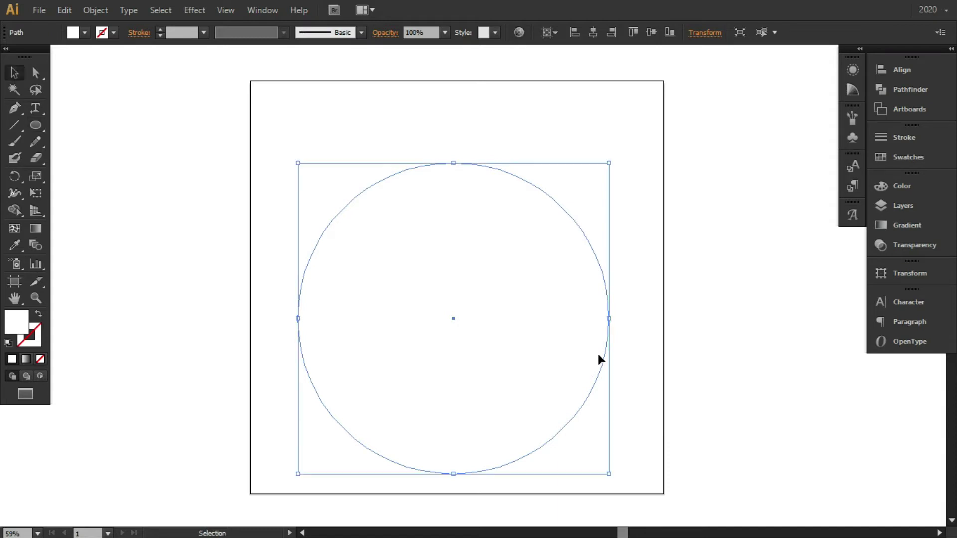
pyautogui.moveTo(602, 365); pyautogui.dragTo(612, 328)
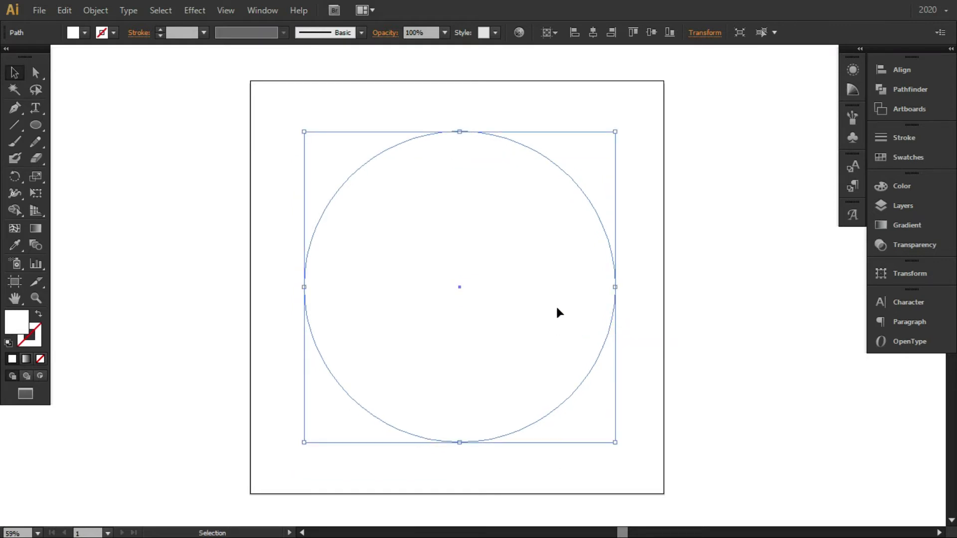
pyautogui.click(40, 109)
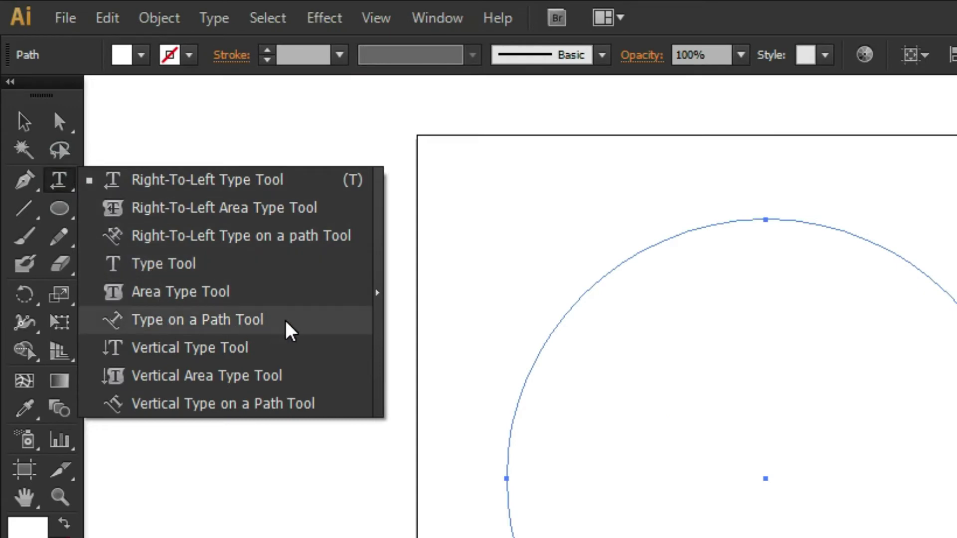
# - Place 'welcom to egypt' along the circle's upper edge at 100 pt
pyautogui.click(284, 327)
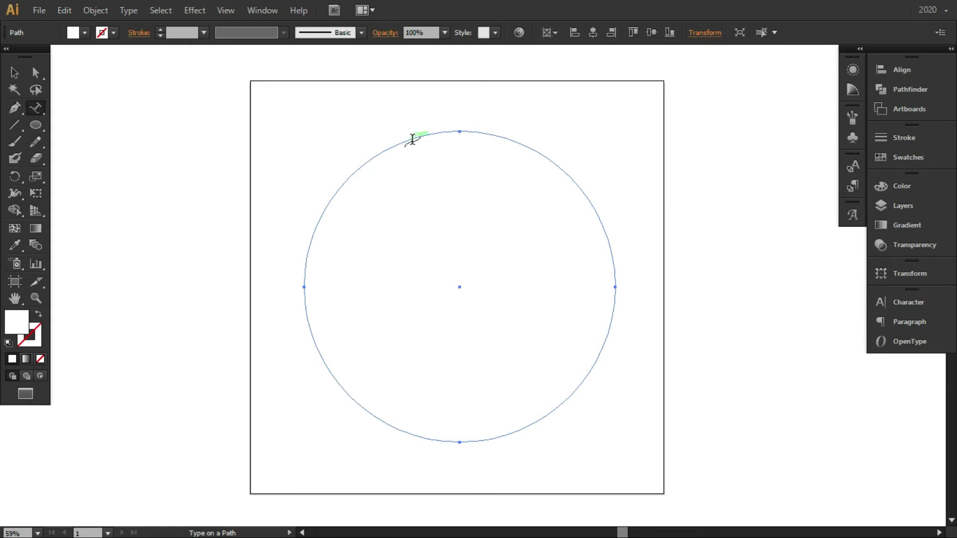
pyautogui.click(382, 153)
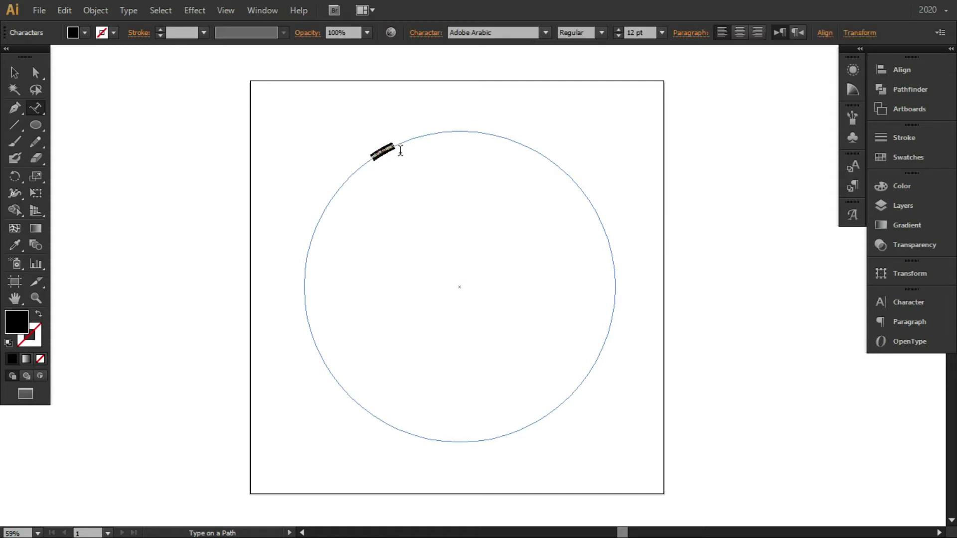
pyautogui.doubleClick(637, 33)
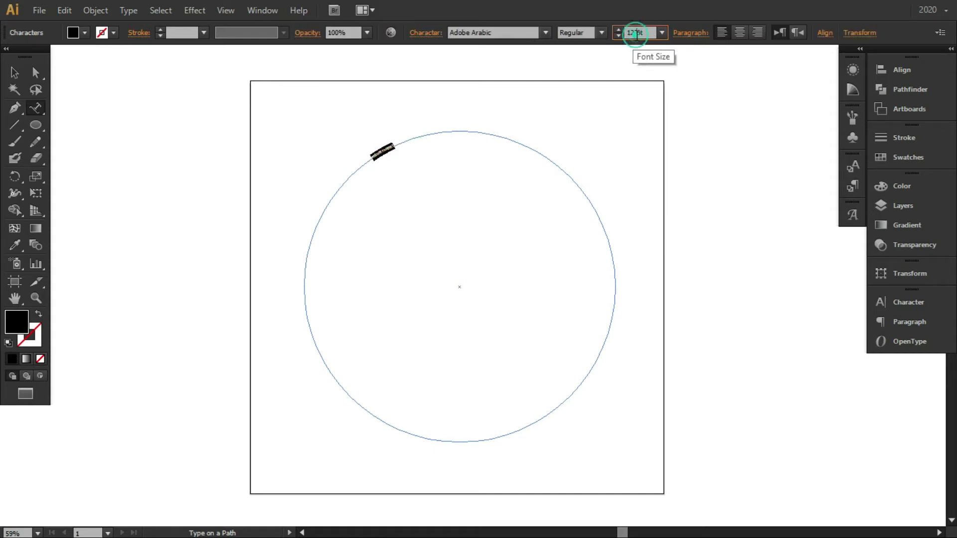
pyautogui.write('100')
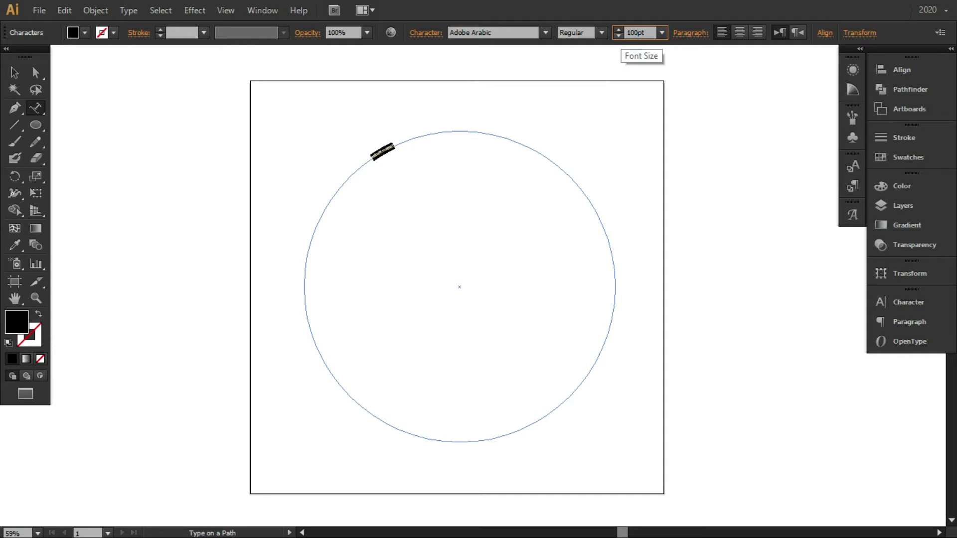
pyautogui.press('Return')
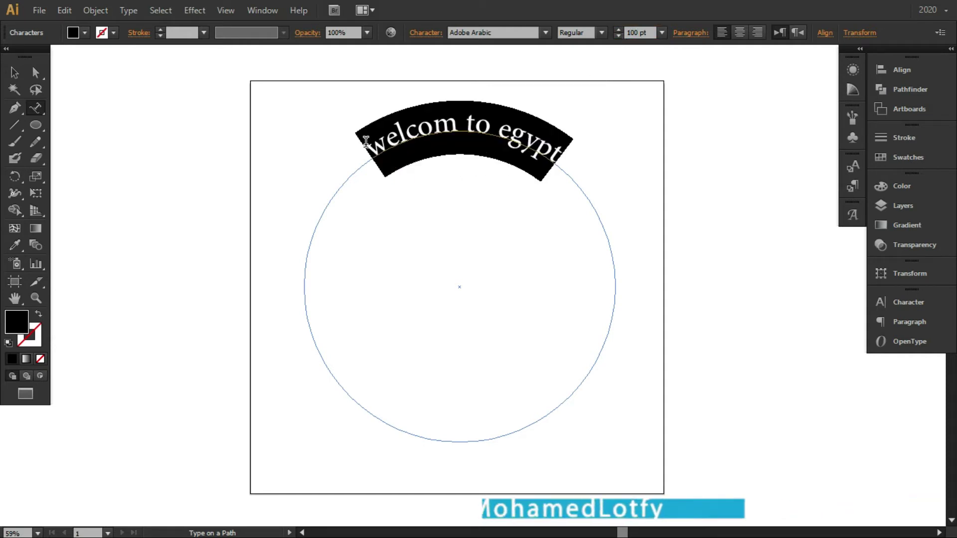
pyautogui.click(366, 141)
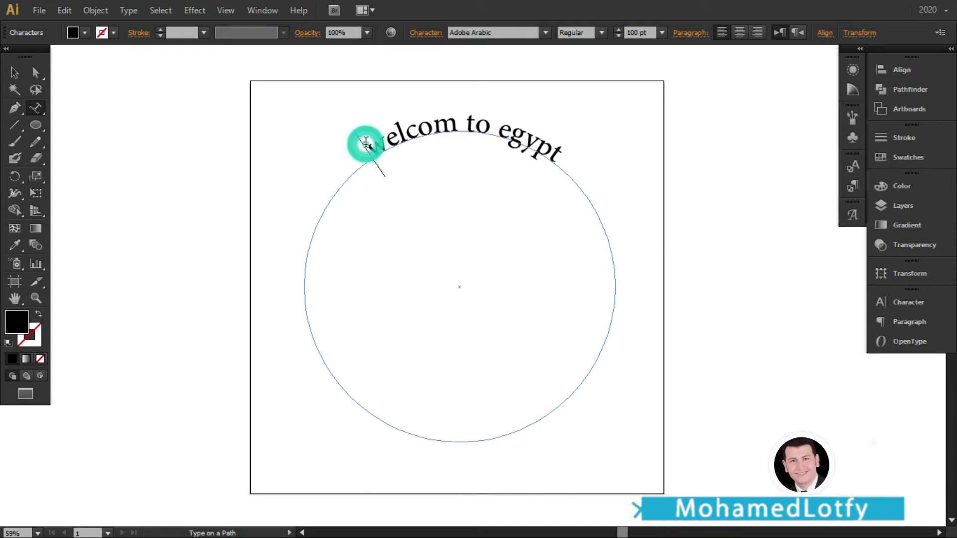
# - Drag the path text's start bracket to the circle's left edge and its end bracket to the right
pyautogui.click(14, 73)
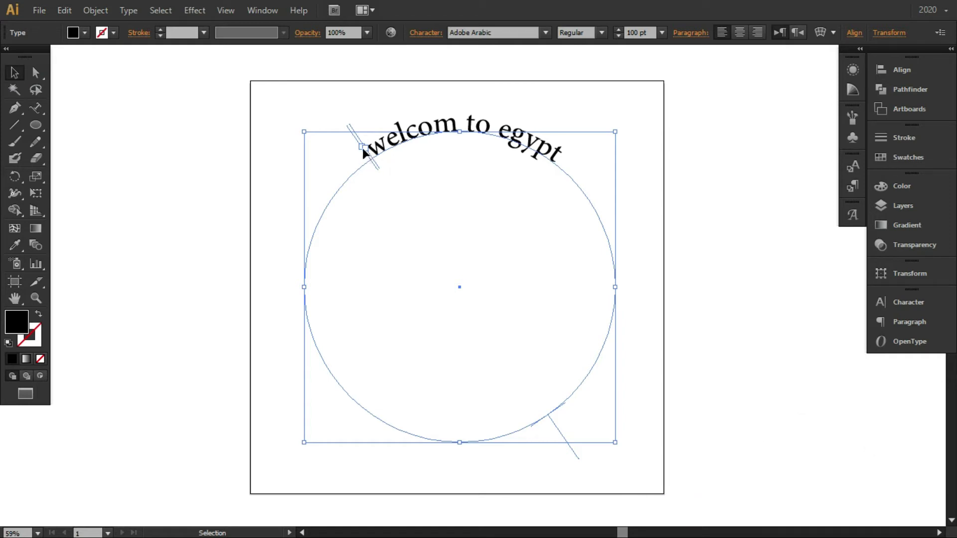
pyautogui.moveTo(358, 145)
pyautogui.mouseDown()
pyautogui.moveTo(314, 206)
pyautogui.moveTo(550, 429)
pyautogui.moveTo(561, 425)
pyautogui.mouseUp()
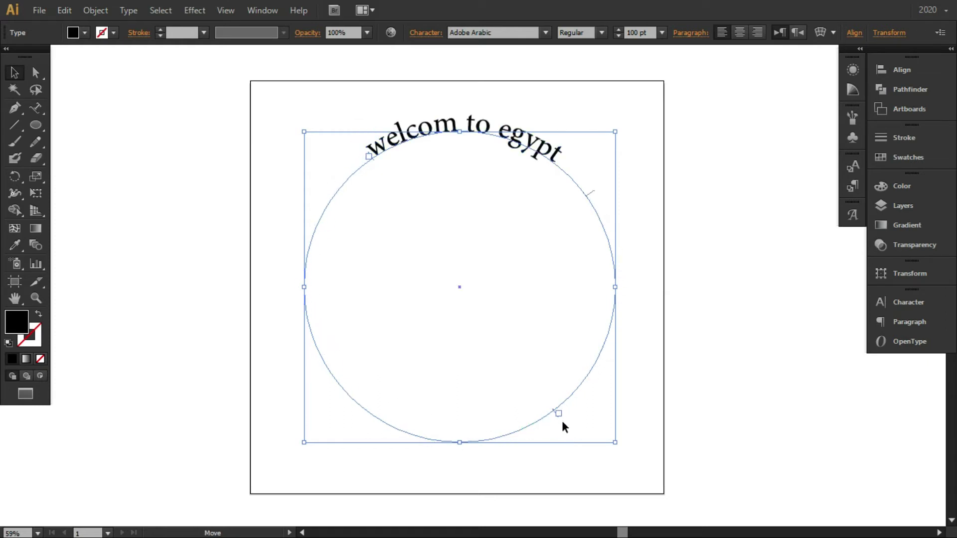
pyautogui.doubleClick(369, 163)
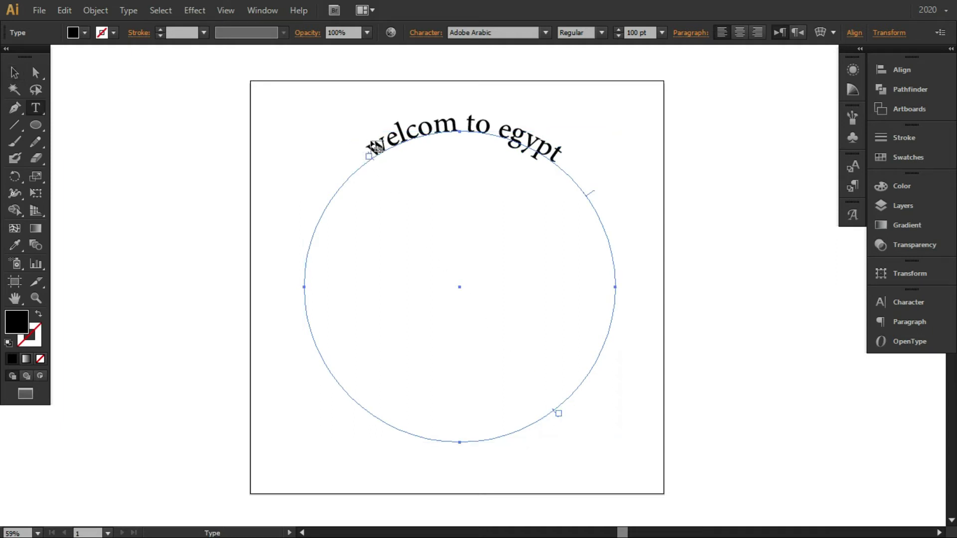
pyautogui.press('Escape')
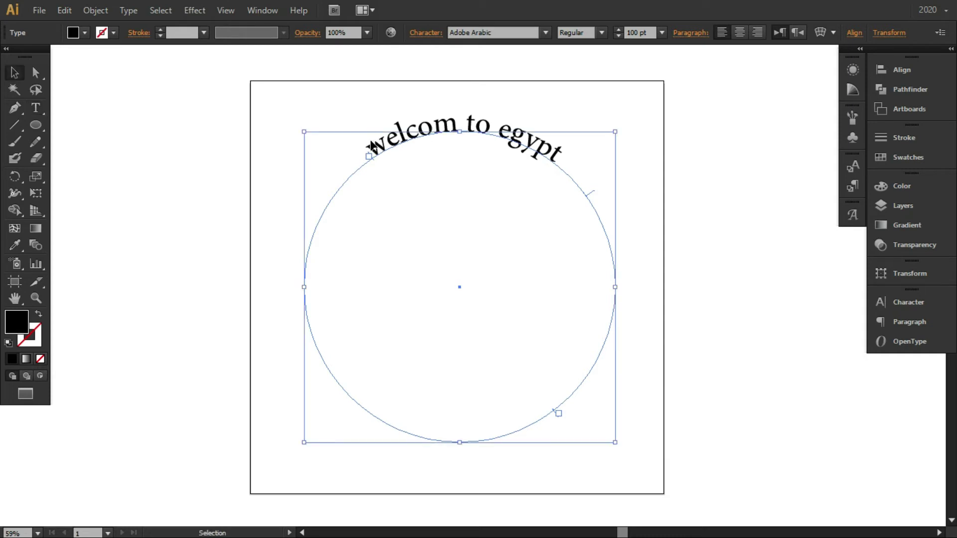
pyautogui.moveTo(364, 157)
pyautogui.mouseDown()
pyautogui.moveTo(312, 251)
pyautogui.moveTo(313, 288)
pyautogui.mouseUp()
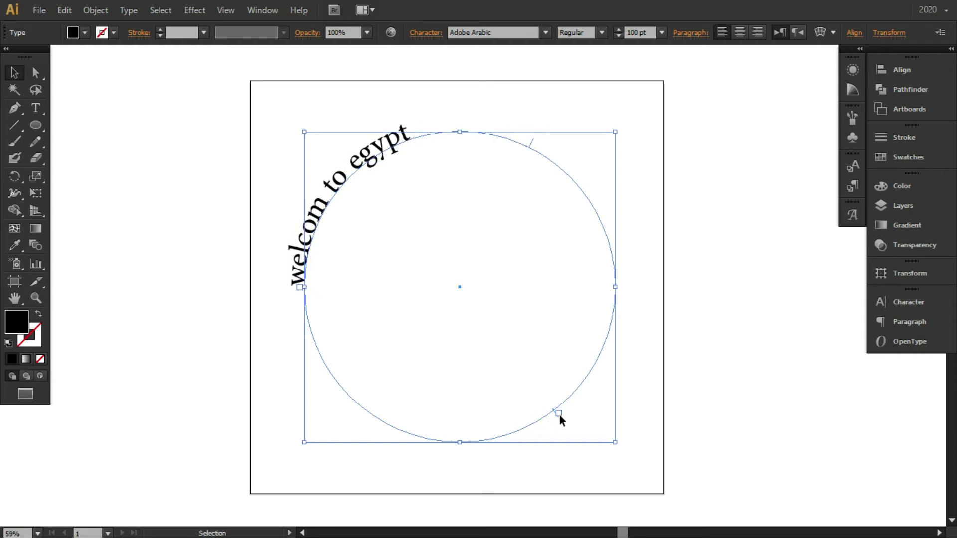
pyautogui.moveTo(552, 407)
pyautogui.mouseDown()
pyautogui.moveTo(606, 367)
pyautogui.moveTo(623, 287)
pyautogui.mouseUp()
pyautogui.click(384, 140)
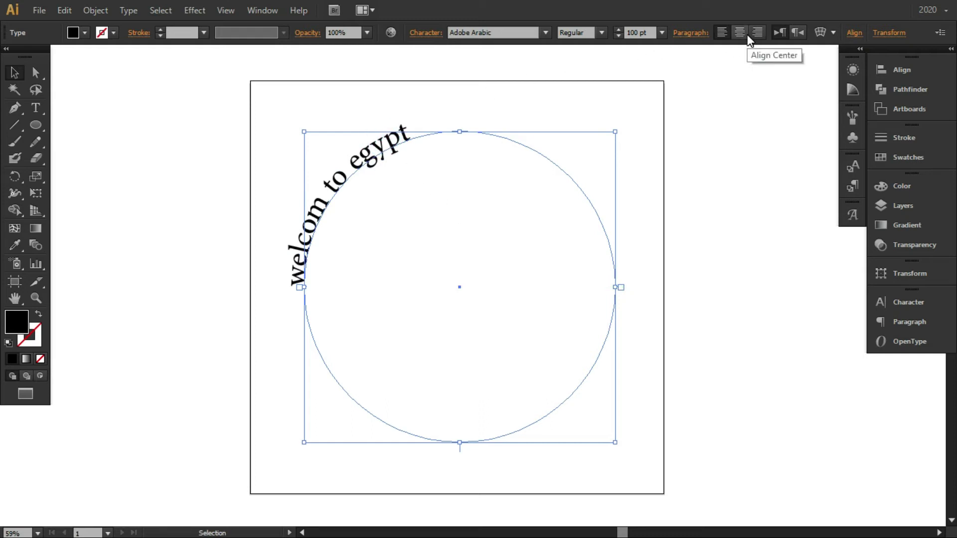
# - Centre-align the curved text and step up its font size in the Character panel
pyautogui.click(742, 32)
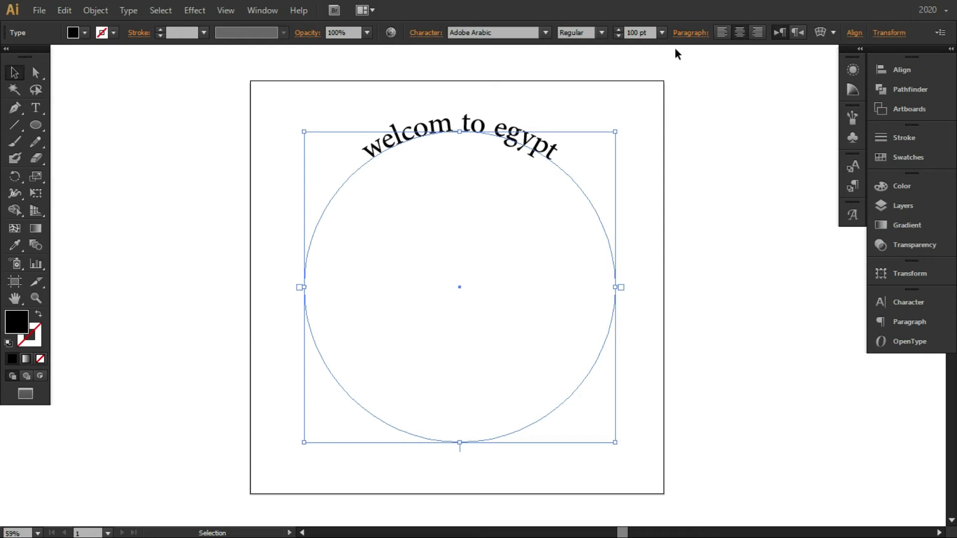
pyautogui.click(426, 32)
pyautogui.click(305, 100)
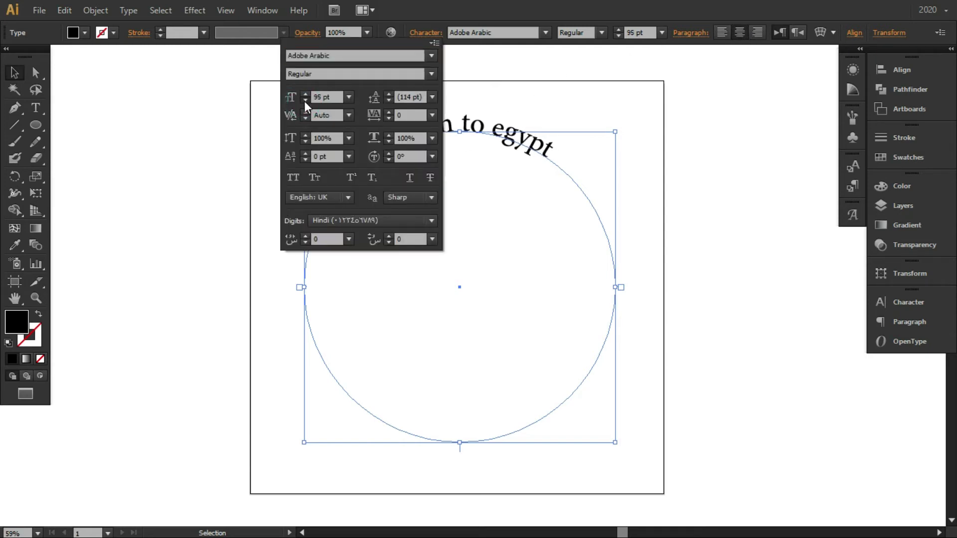
pyautogui.click(305, 98)
pyautogui.click(305, 97)
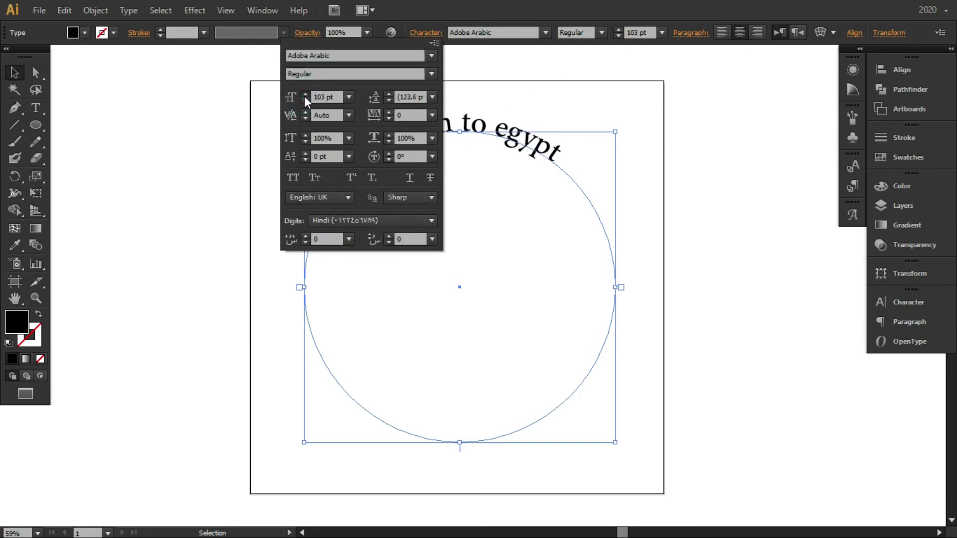
pyautogui.click(306, 98)
pyautogui.click(305, 98)
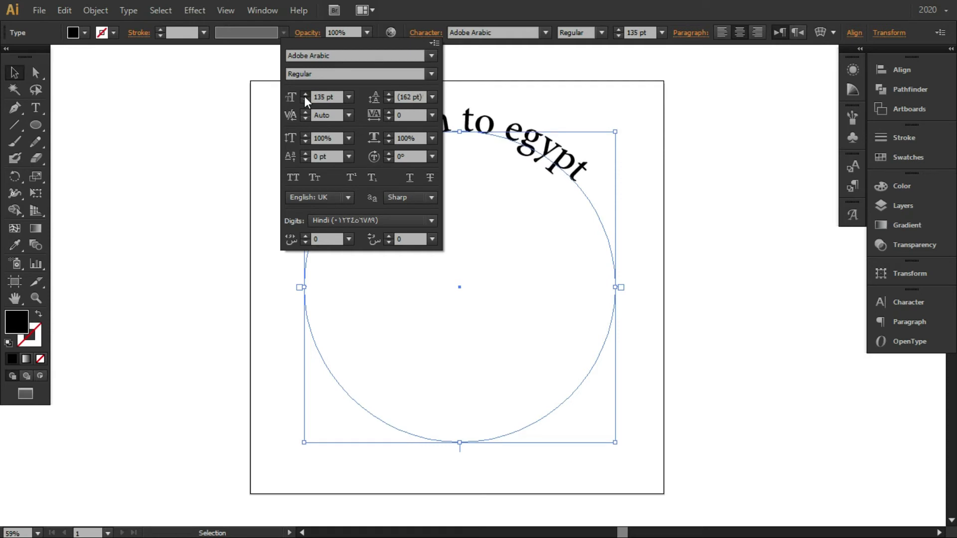
pyautogui.click(305, 98)
# - Change the font to Bahnschrift, then undo an accidental slide of the text along the circle
pyautogui.click(432, 56)
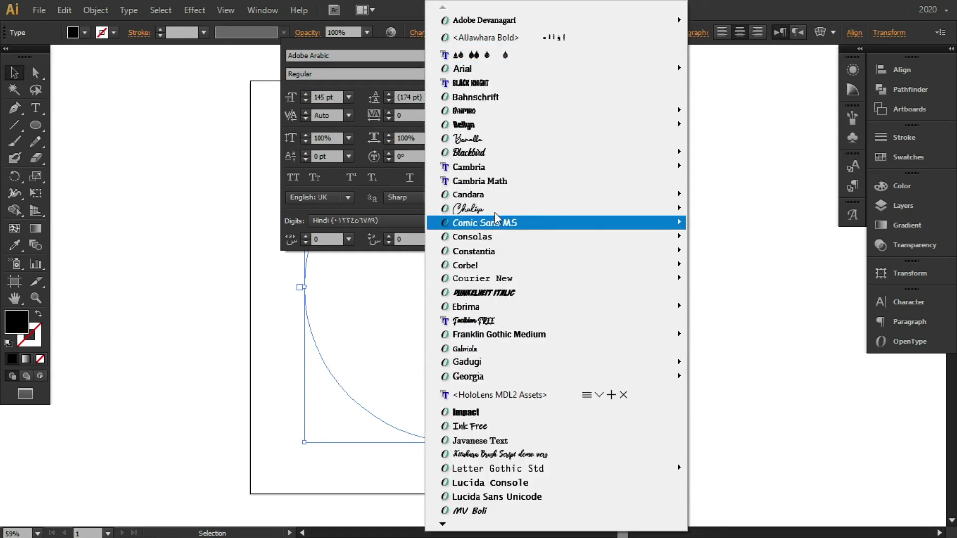
pyautogui.click(499, 97)
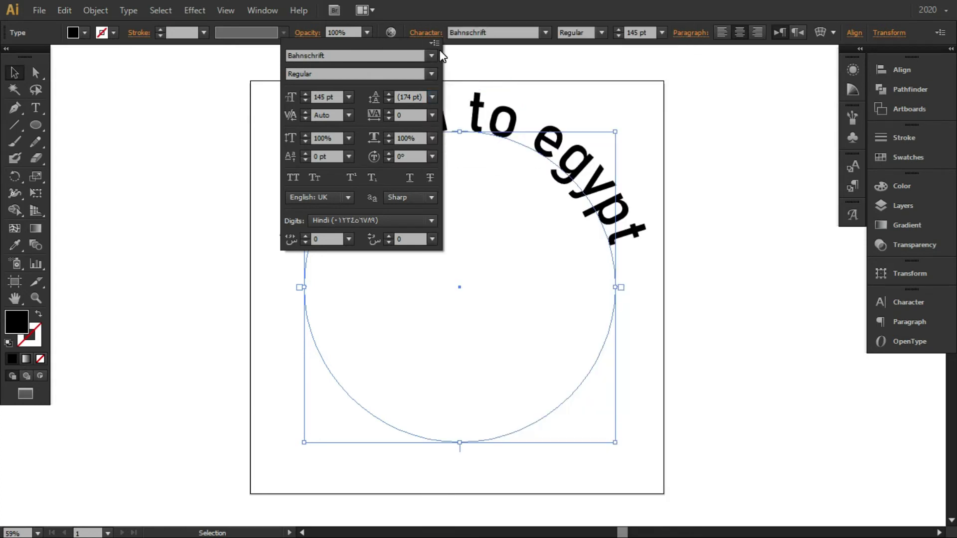
pyautogui.moveTo(628, 288)
pyautogui.mouseDown()
pyautogui.moveTo(626, 338)
pyautogui.moveTo(520, 431)
pyautogui.mouseUp()
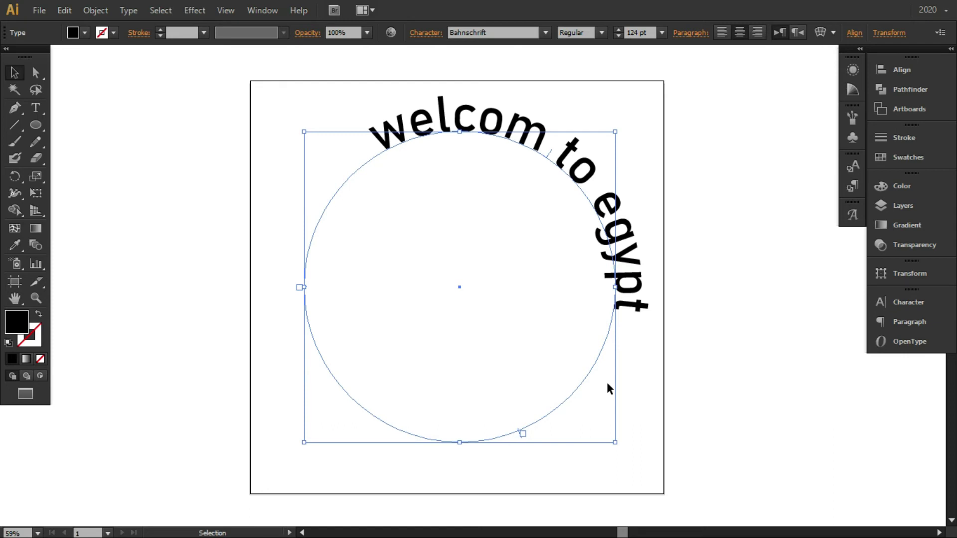
pyautogui.hotkey('ctrl', 'z')
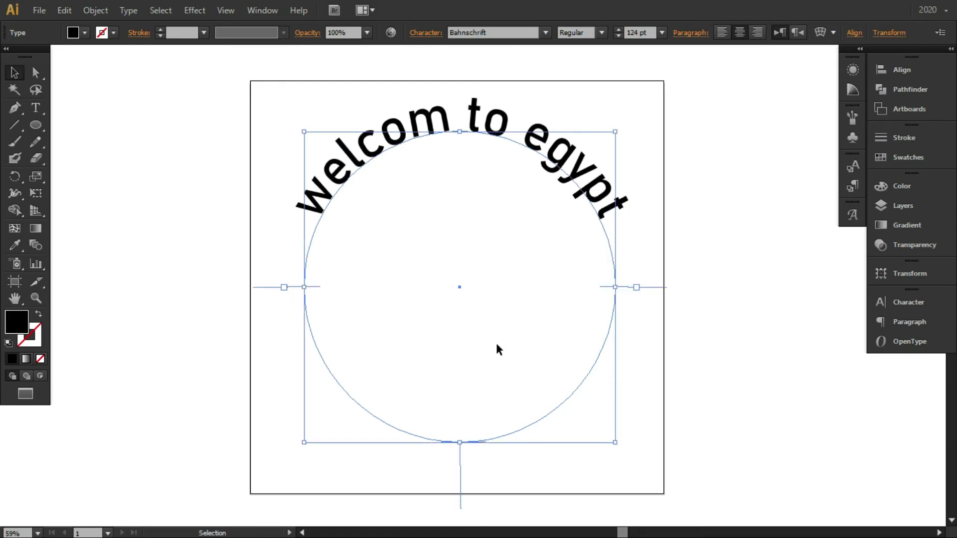
# - Preview Type on a Path Options, toggling Flip on and off and trying the Skew effect
pyautogui.doubleClick(36, 108)
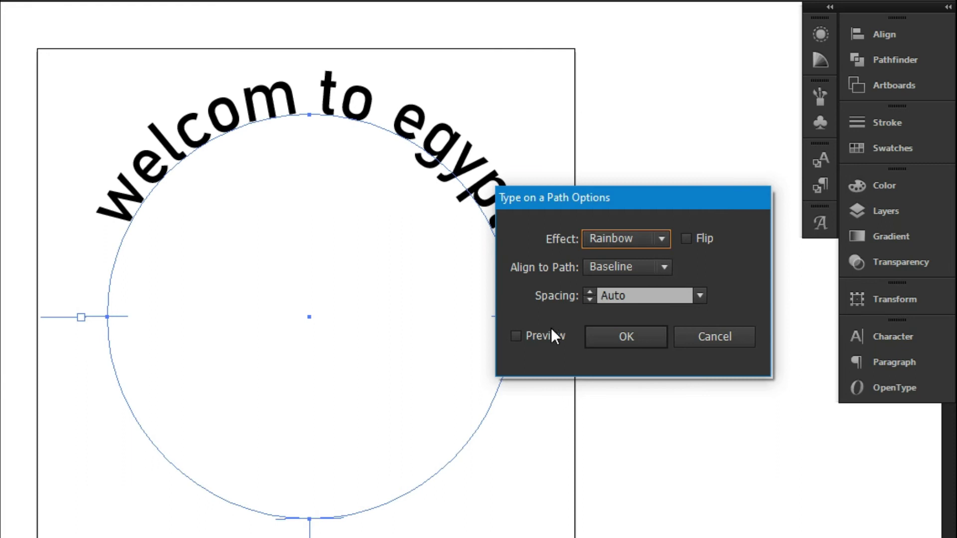
pyautogui.click(516, 336)
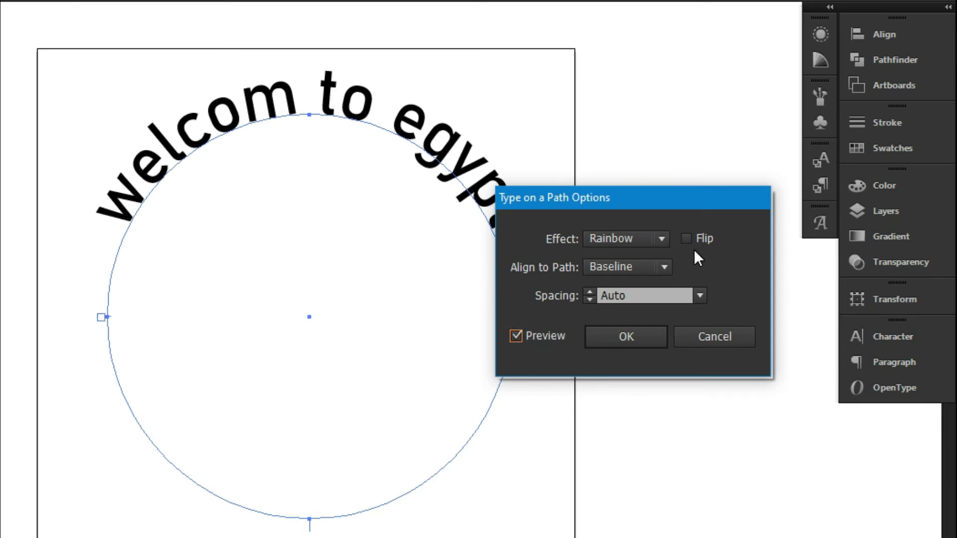
pyautogui.click(683, 237)
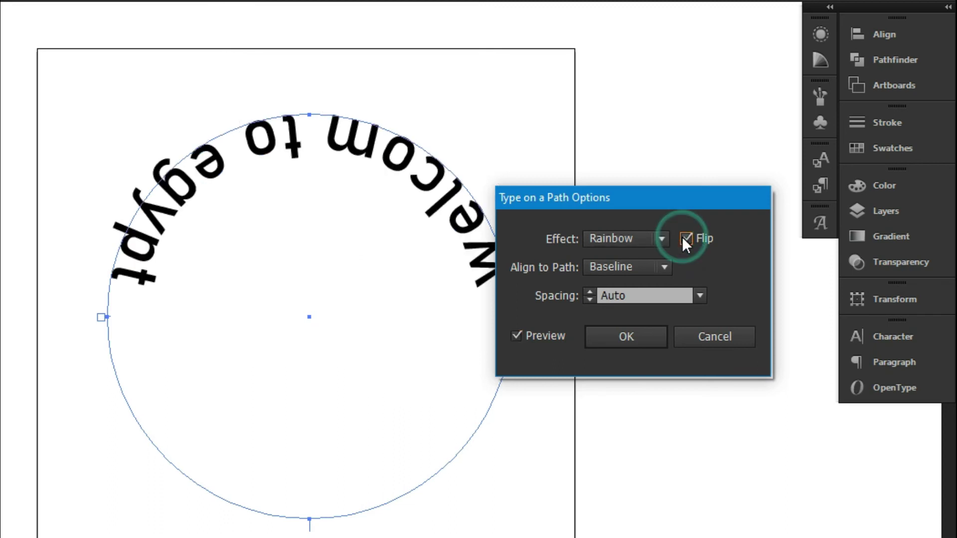
pyautogui.click(683, 238)
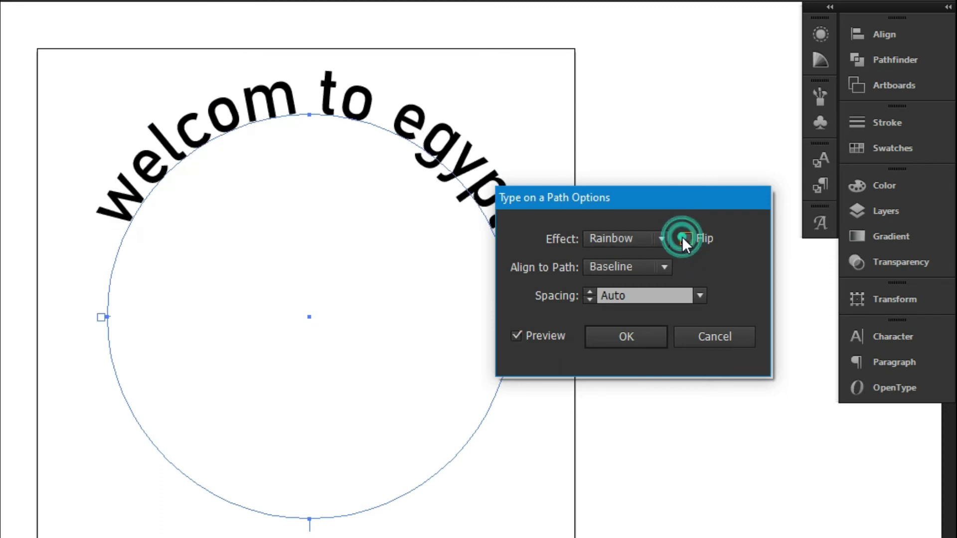
pyautogui.click(648, 238)
pyautogui.click(641, 275)
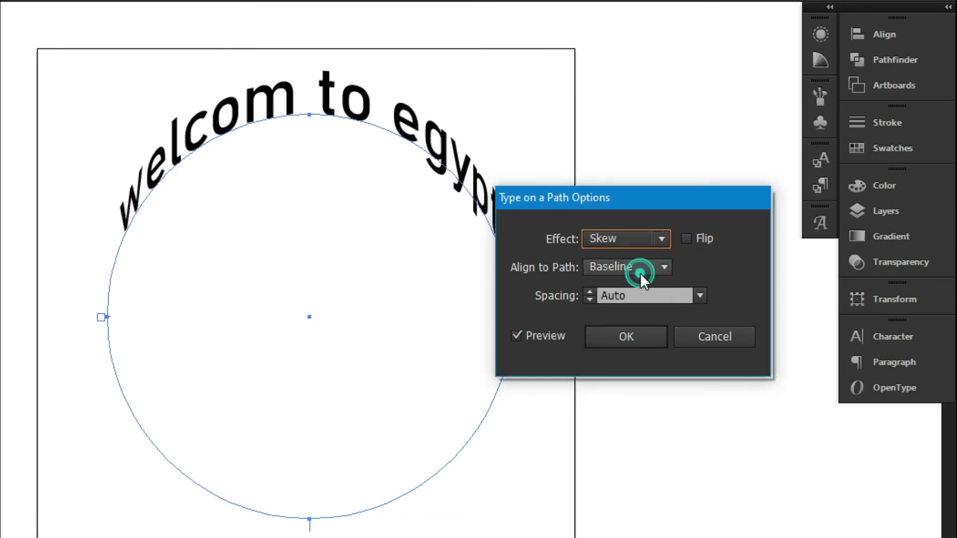
# - Preview the 3D Ribbon and Stair Step effects, then settle on Gravity
pyautogui.click(642, 247)
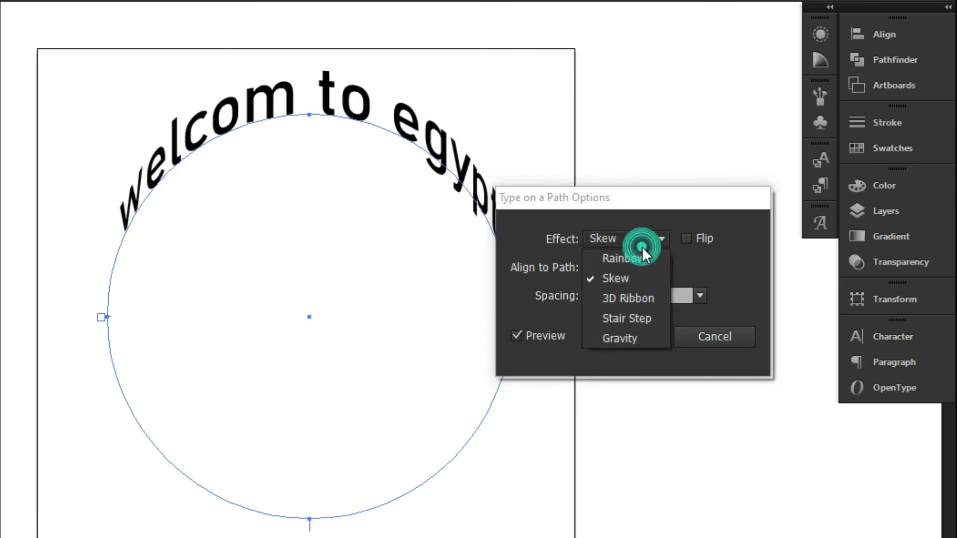
pyautogui.click(636, 297)
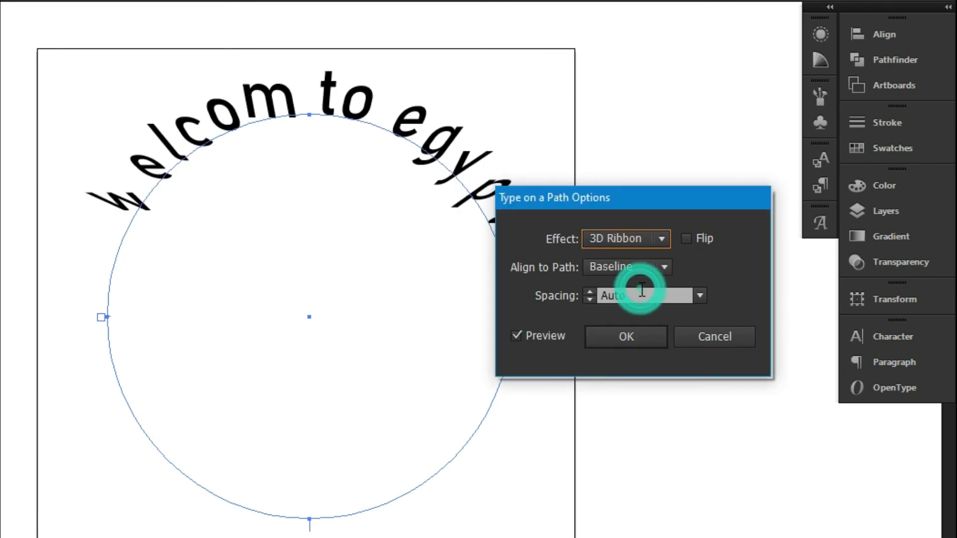
pyautogui.click(636, 241)
pyautogui.click(635, 309)
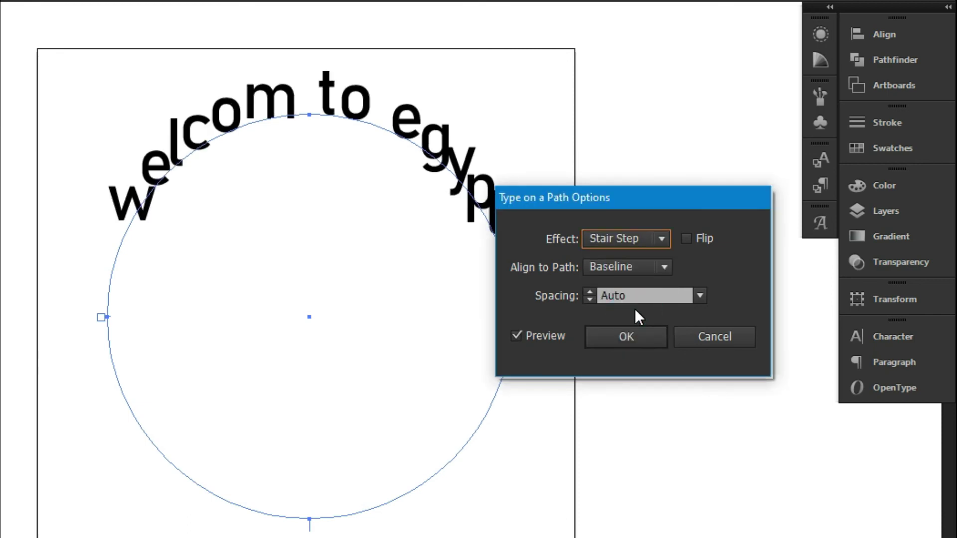
pyautogui.click(632, 236)
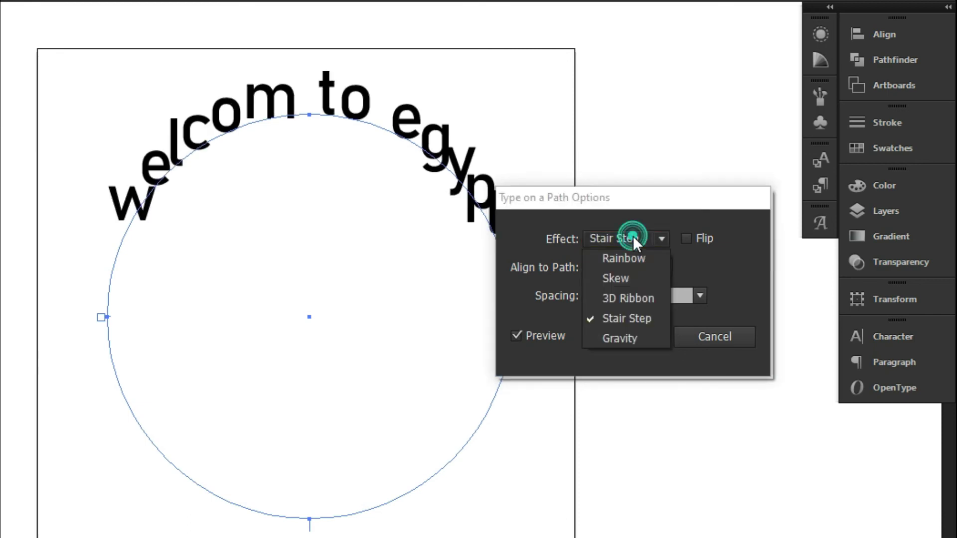
pyautogui.click(629, 338)
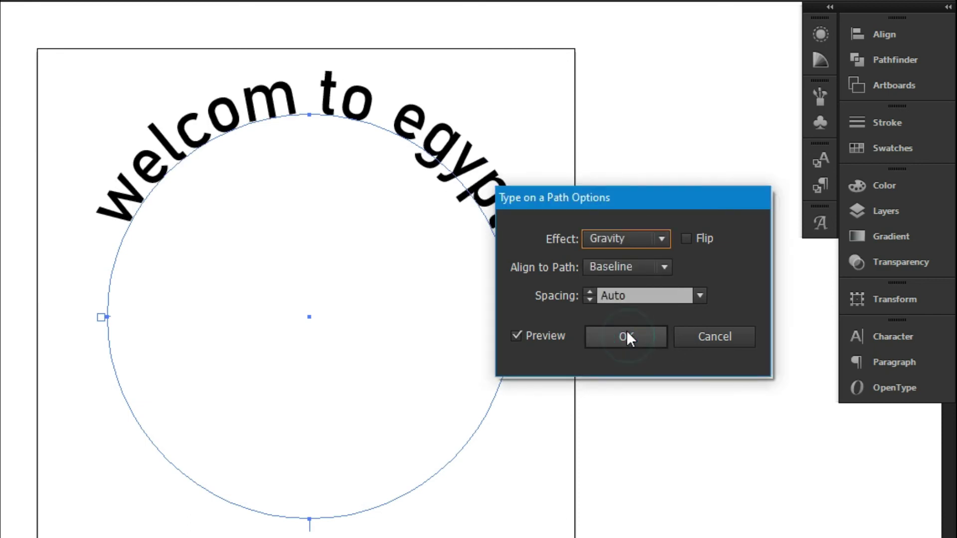
pyautogui.click(646, 268)
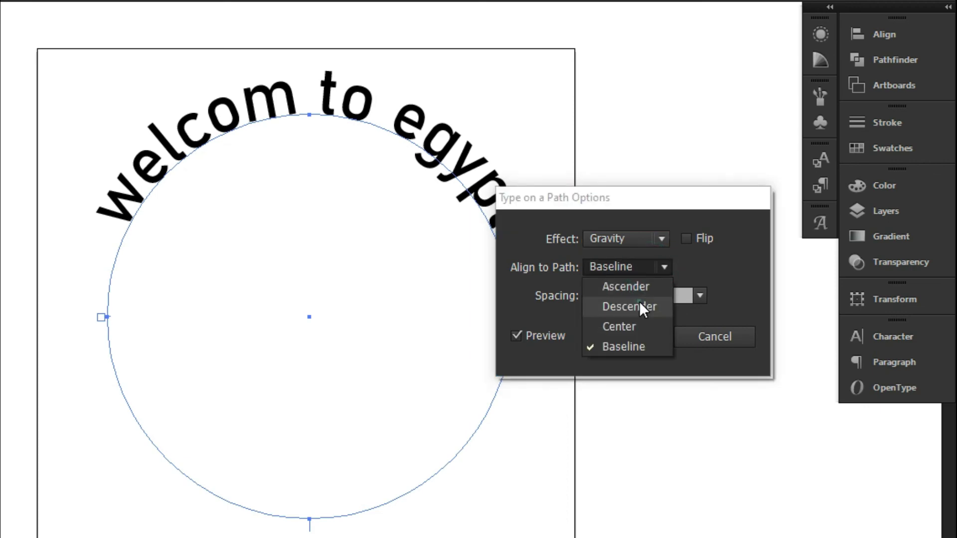
# - Try Descender, Ascender and Center alignment, then align the text to Baseline
pyautogui.click(640, 303)
pyautogui.click(657, 266)
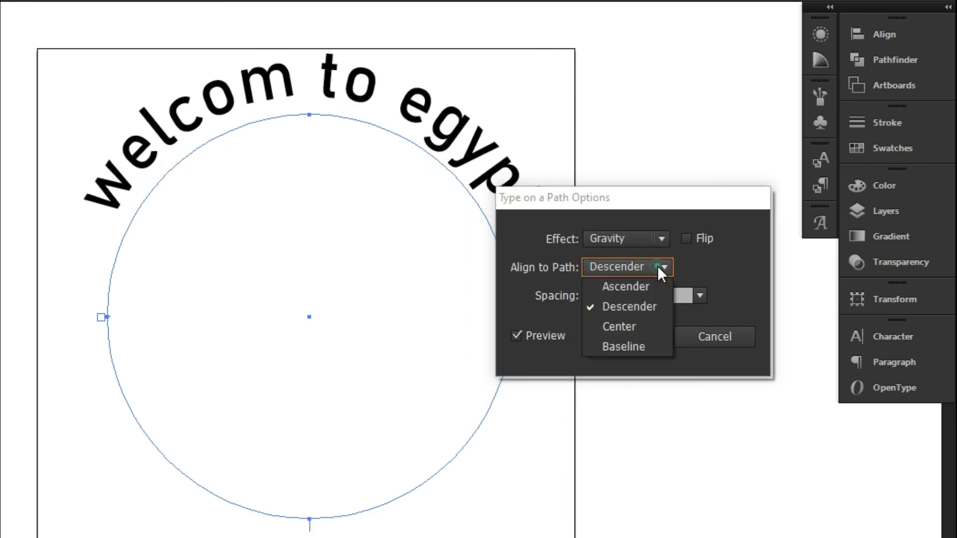
pyautogui.click(643, 288)
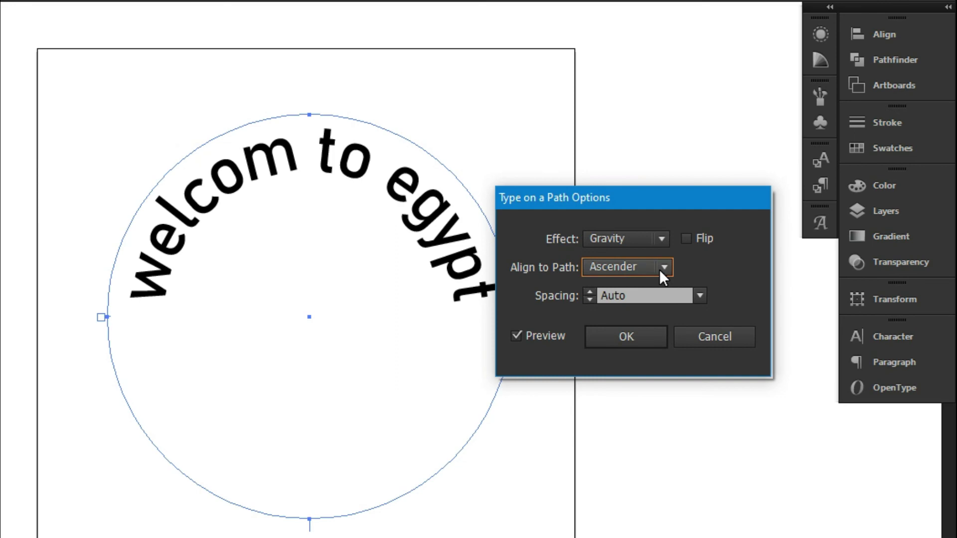
pyautogui.click(659, 269)
pyautogui.click(648, 322)
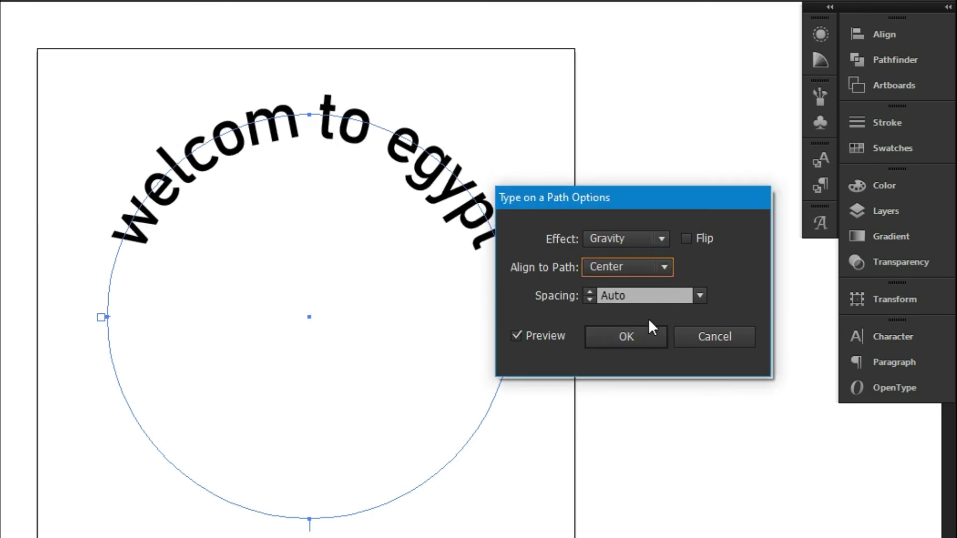
pyautogui.click(662, 267)
pyautogui.click(646, 339)
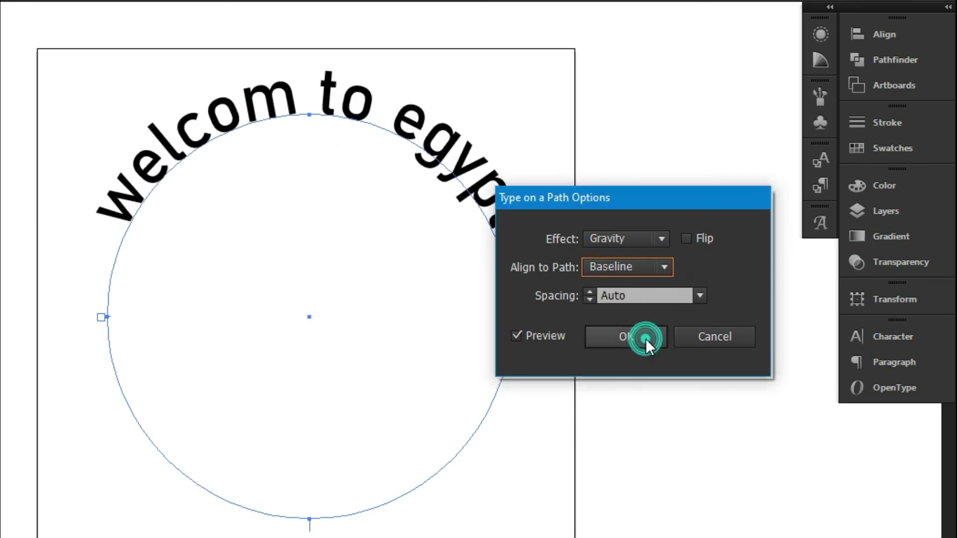
# - Set letter spacing to 5 pt and confirm the path text options
pyautogui.click(700, 294)
pyautogui.click(720, 230)
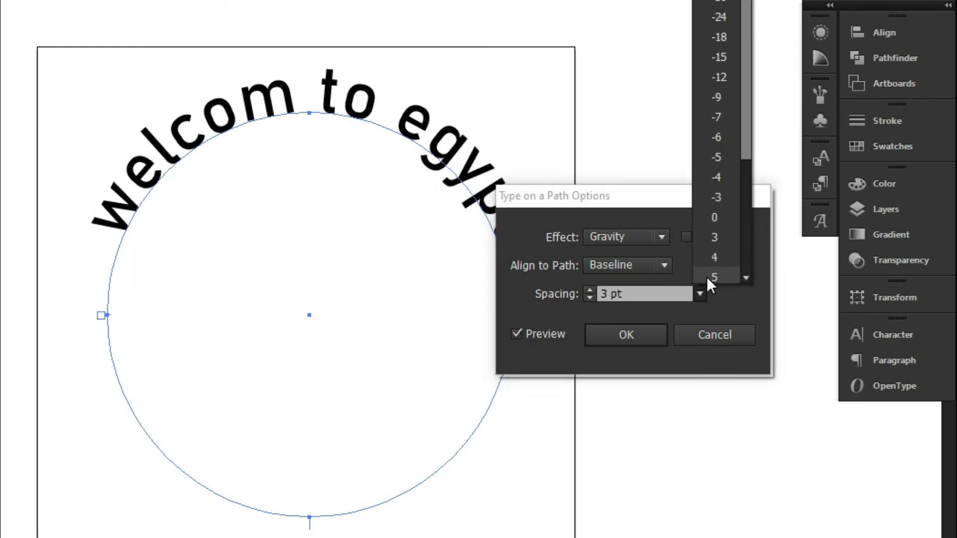
pyautogui.click(707, 277)
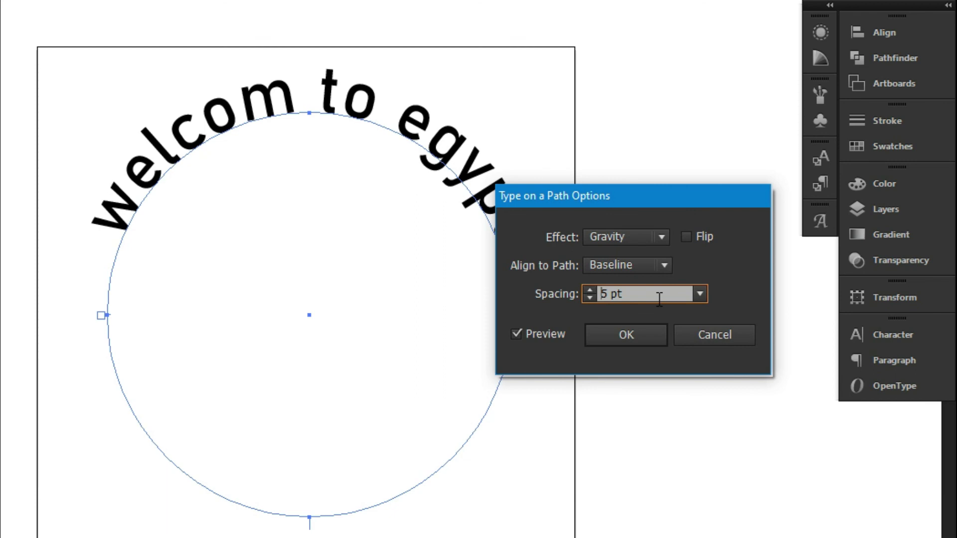
pyautogui.click(633, 332)
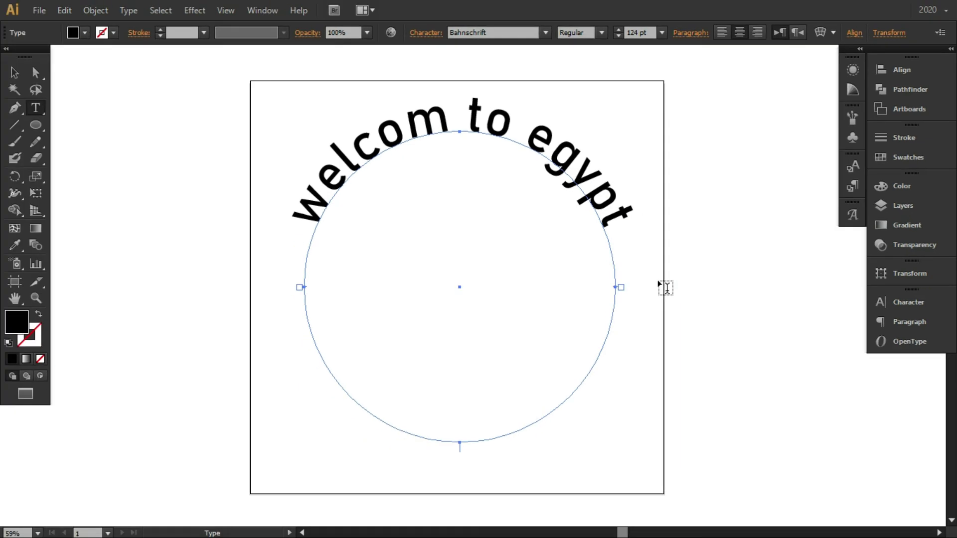